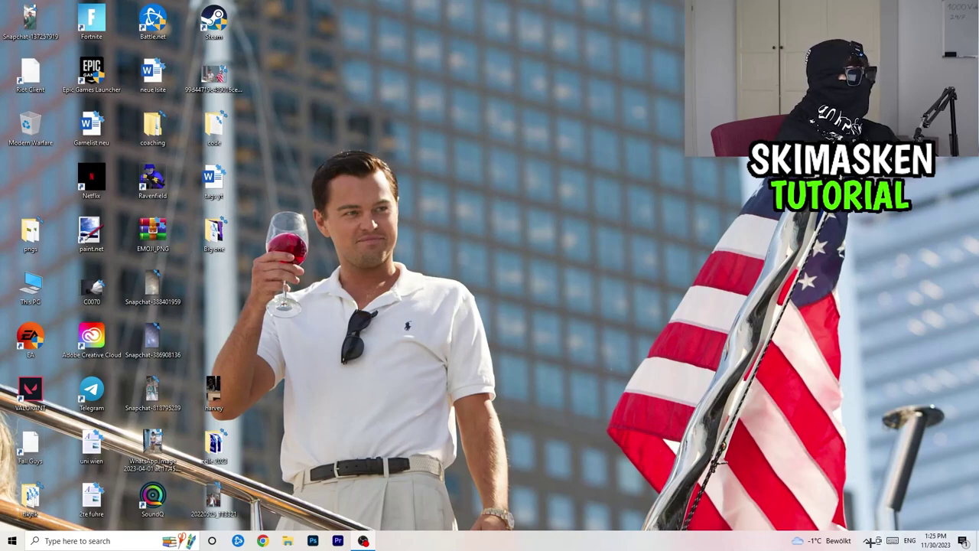
Check the computer's current network connection status
click(866, 540)
click(877, 459)
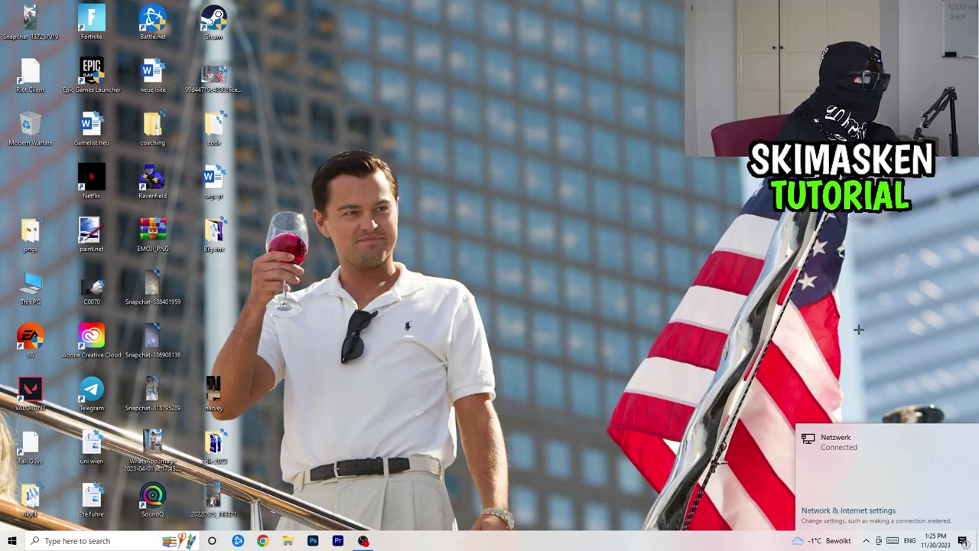
key(Escape)
click(798, 360)
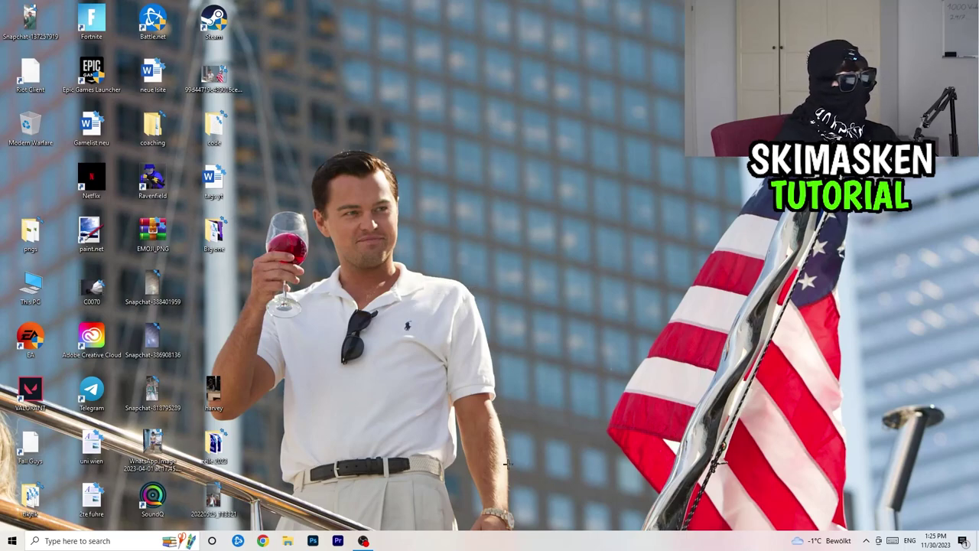
Open Task Manager and maximize its window
right_click(494, 535)
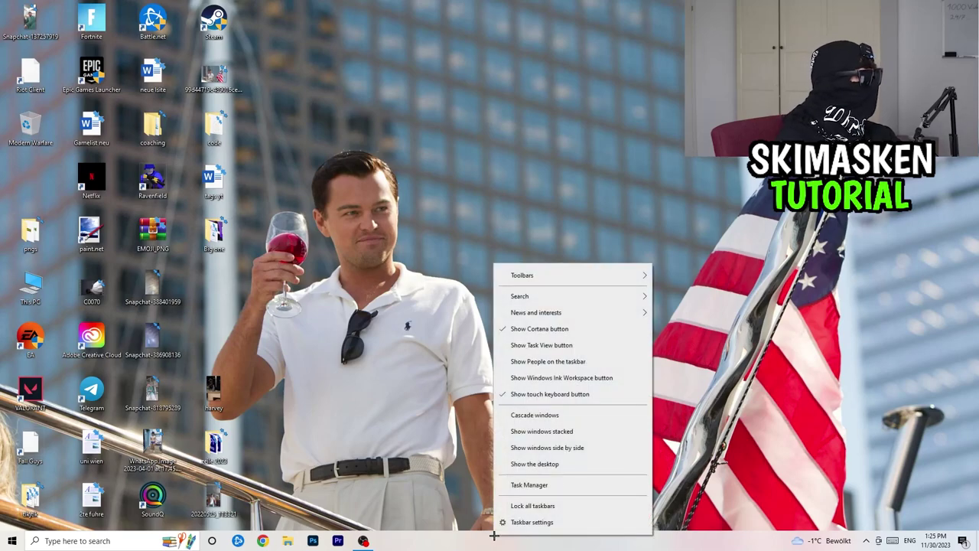
click(460, 505)
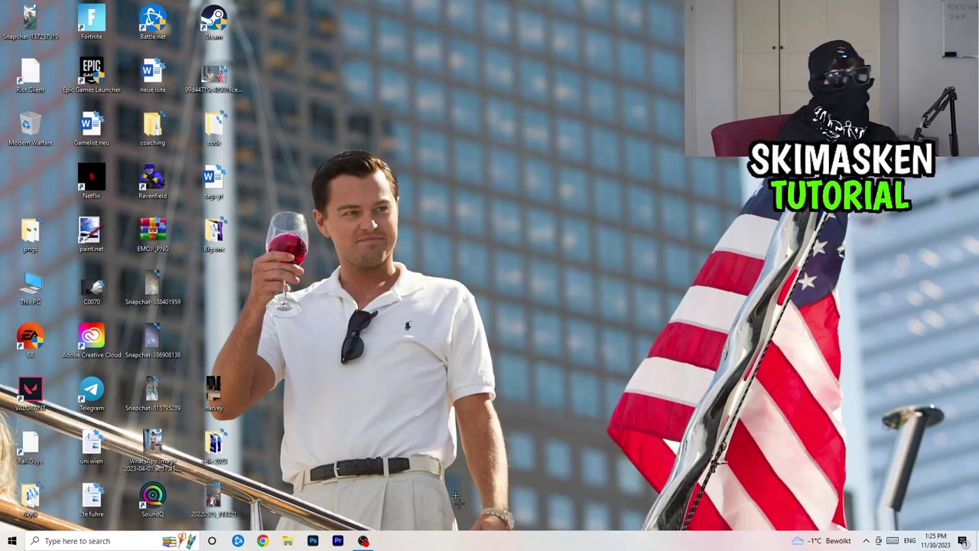
right_click(477, 547)
click(490, 496)
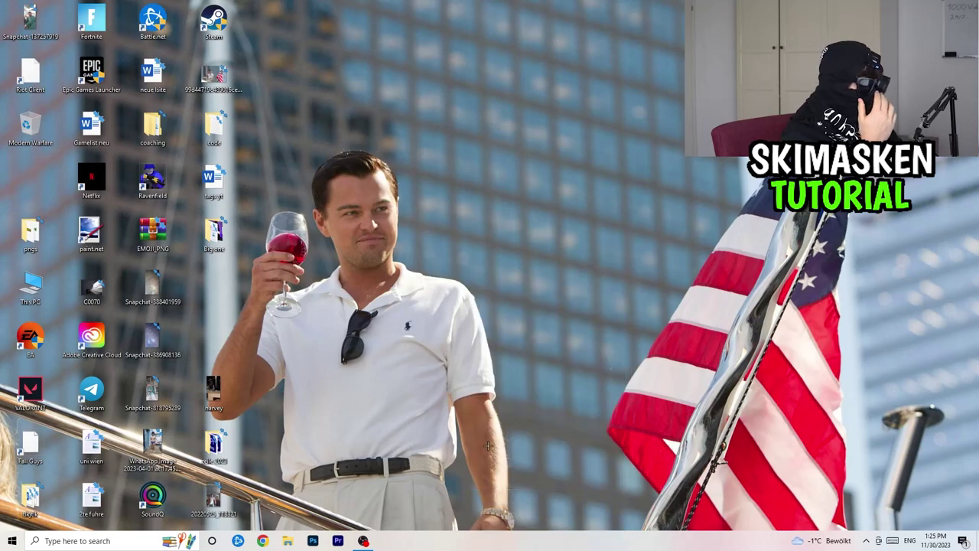
click(566, 26)
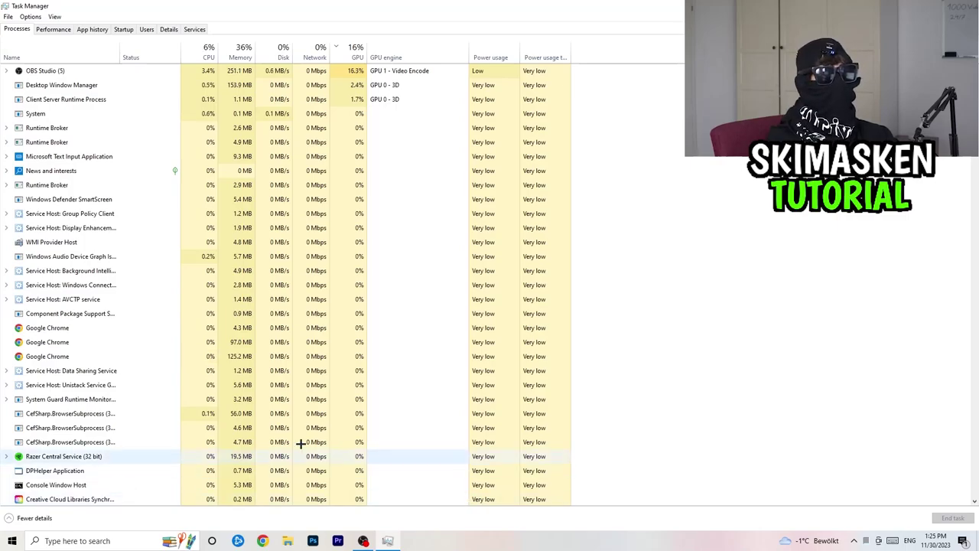
Open Resource Monitor from Task Manager's performance view, maximize it, and display the processes with network activity
click(53, 28)
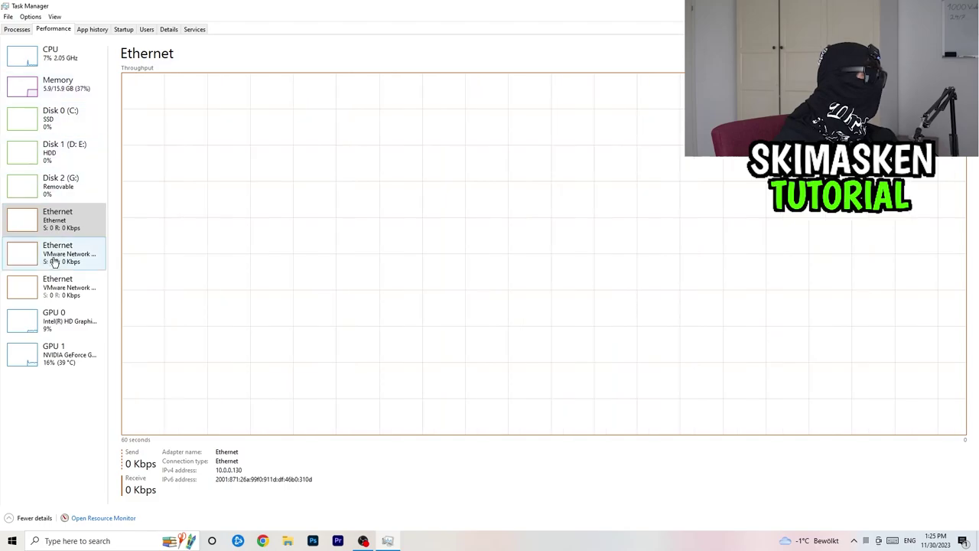
click(100, 523)
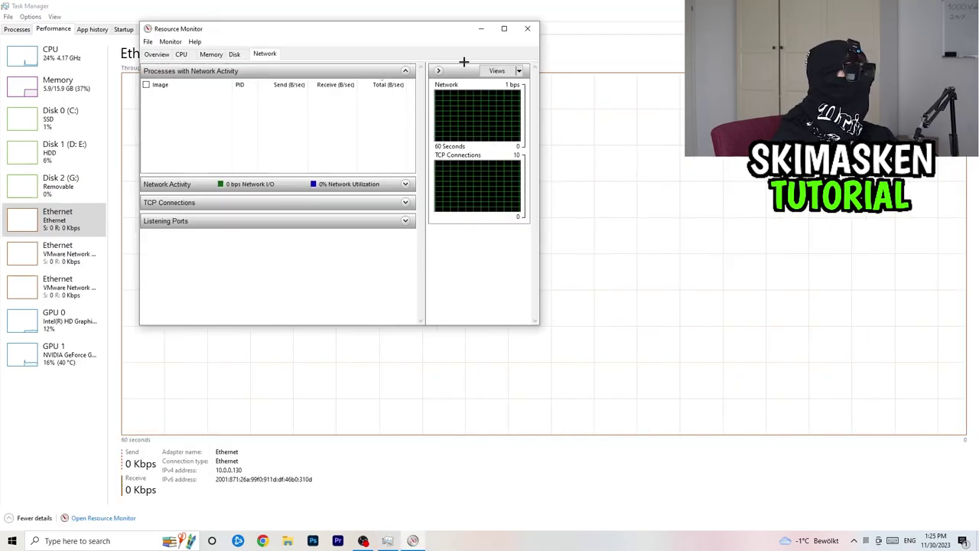
click(504, 28)
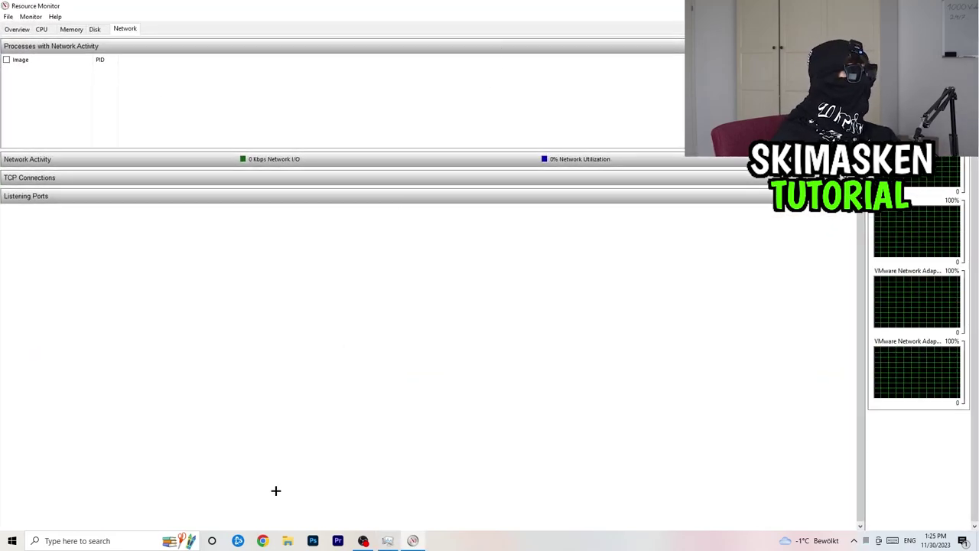
click(17, 28)
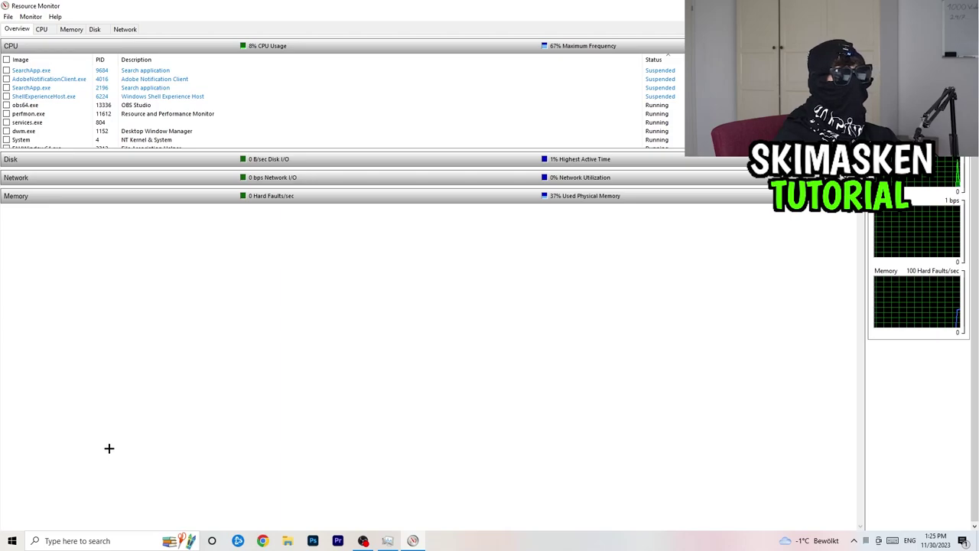
click(125, 28)
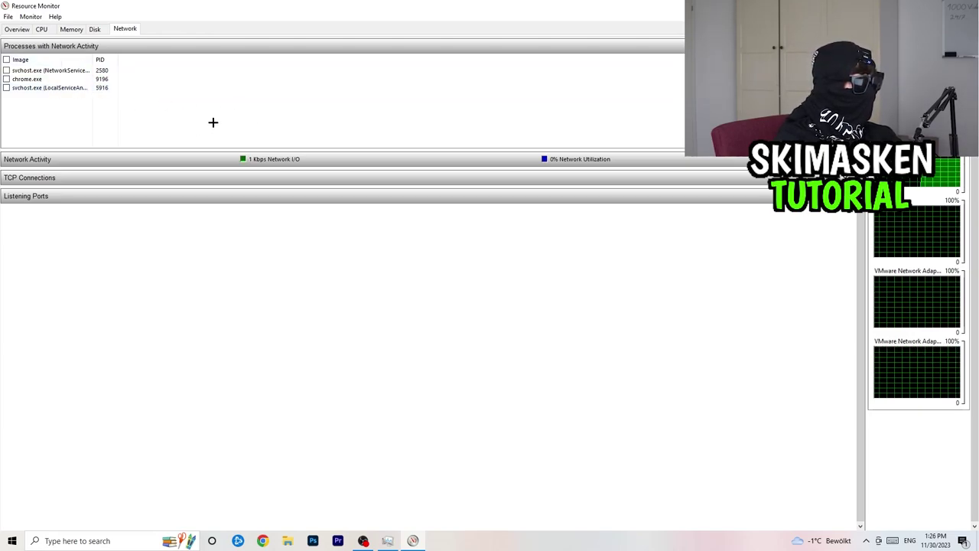
Look at the process options for the svchost.exe and chrome.exe network processes, and close Resource Monitor and Task Manager
click(45, 70)
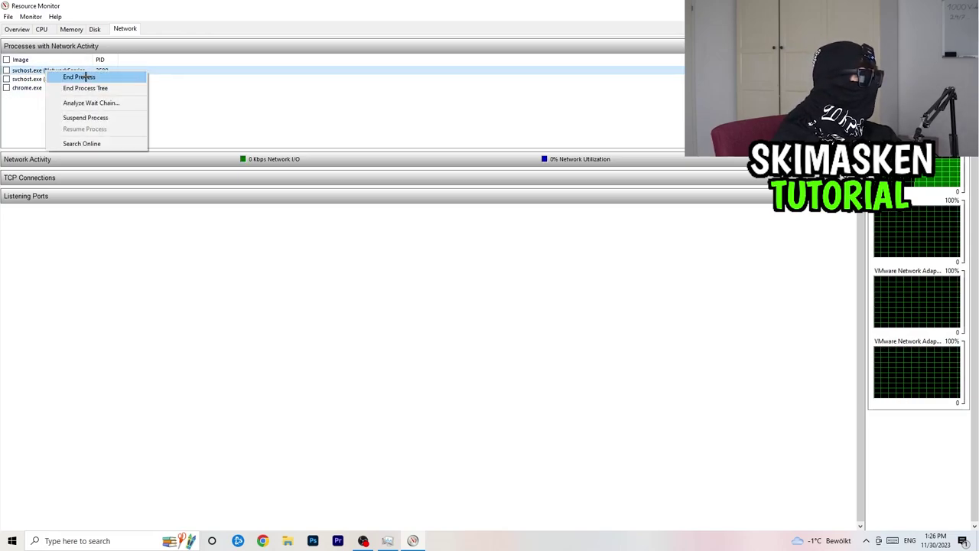
click(612, 237)
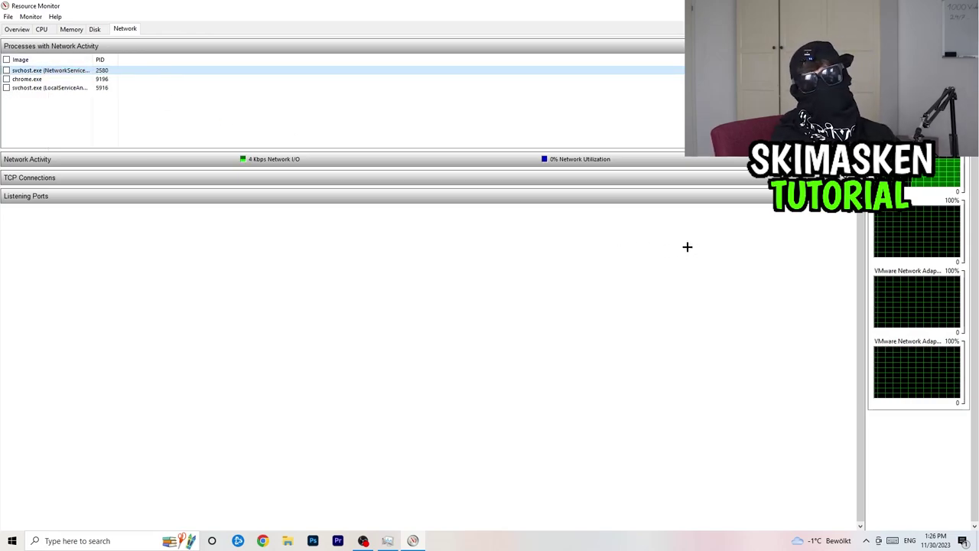
right_click(63, 69)
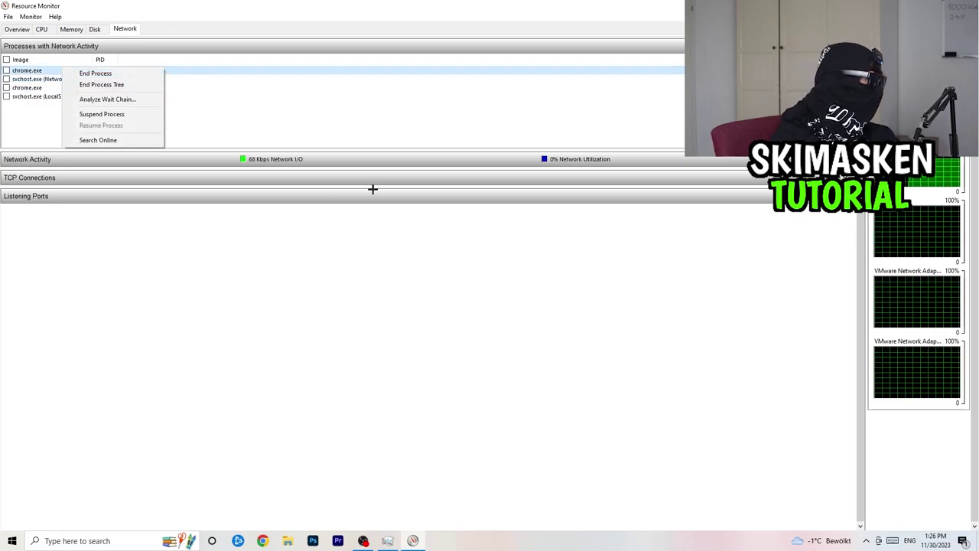
click(218, 255)
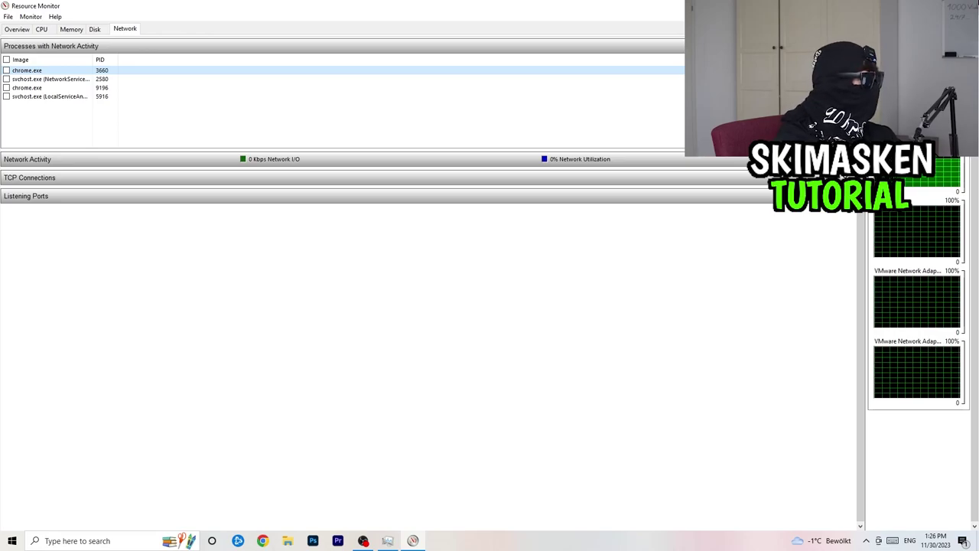
key(alt+F4)
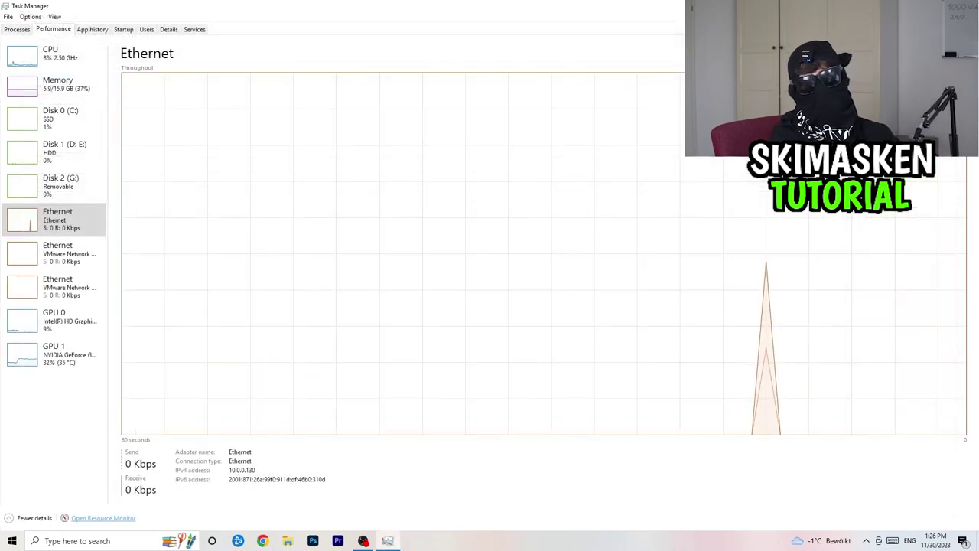
key(alt+F4)
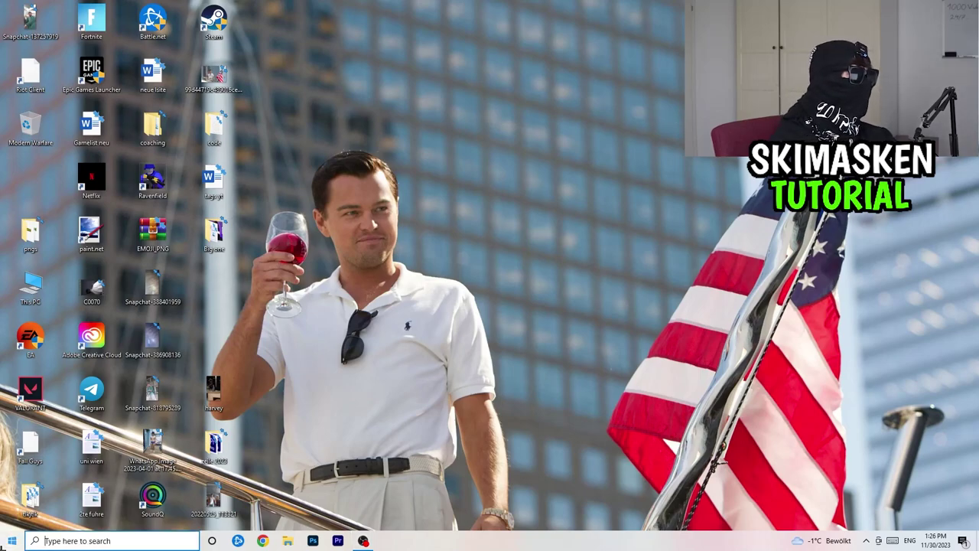
Open Windows Settings in a maximized window and go to the Network & Internet status page
click(5, 544)
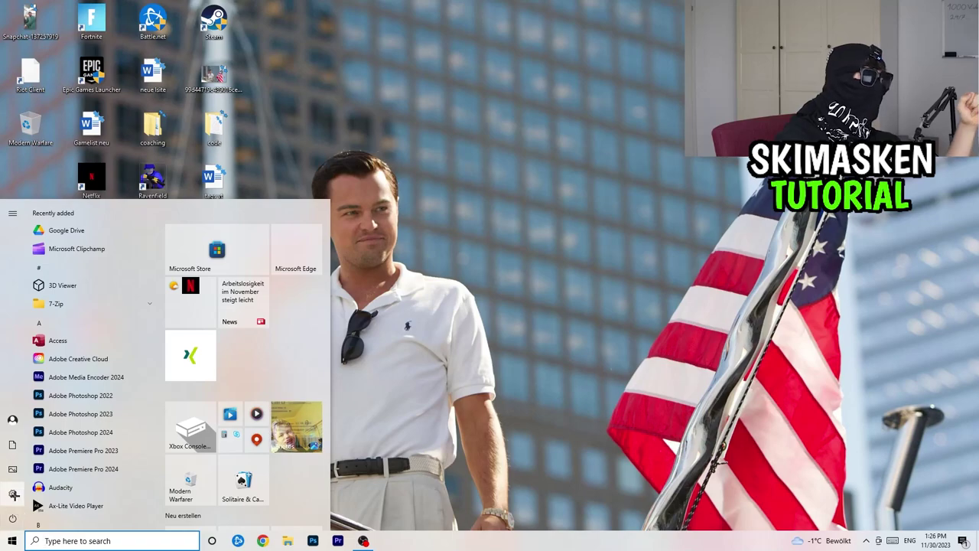
click(14, 494)
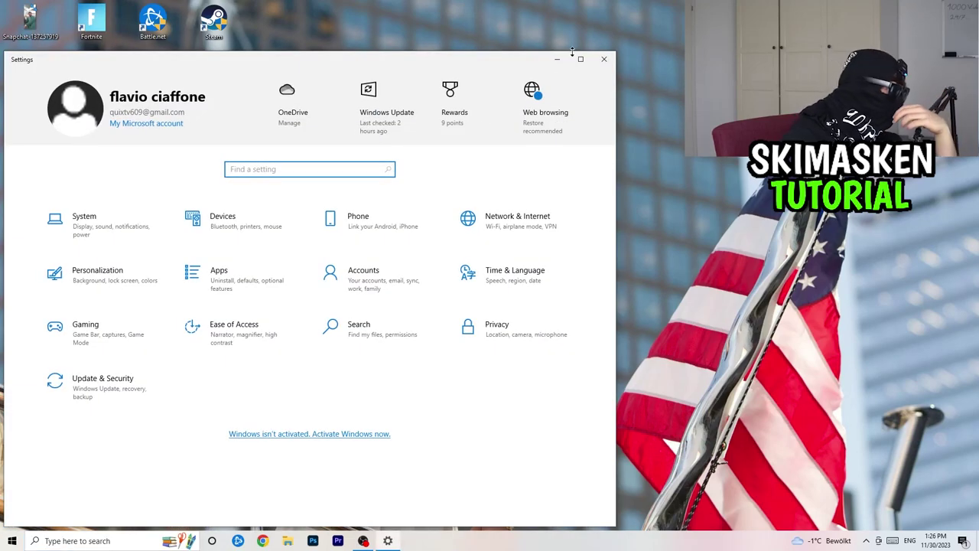
key(super+Up)
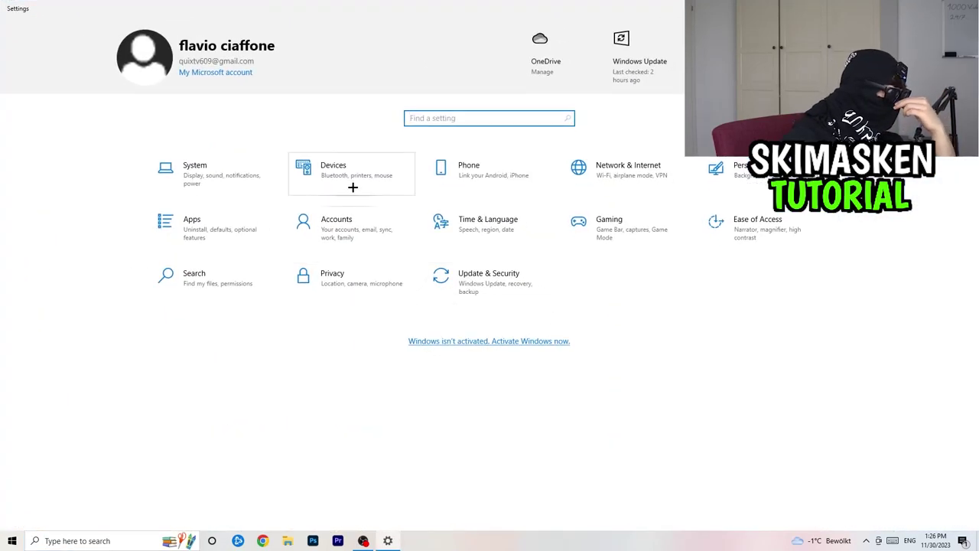
click(612, 165)
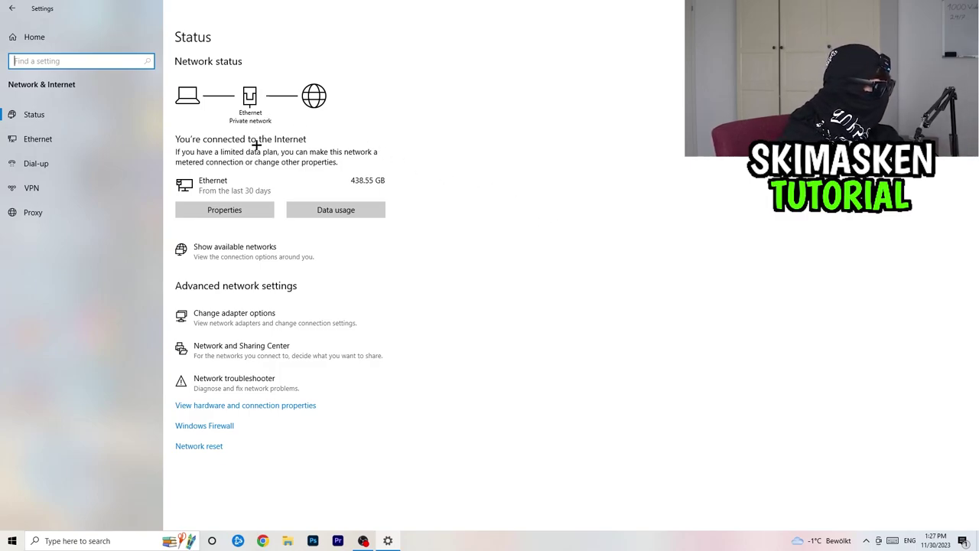
Disable and re-enable the Ethernet adapter in Network Connections, and close that window
click(253, 314)
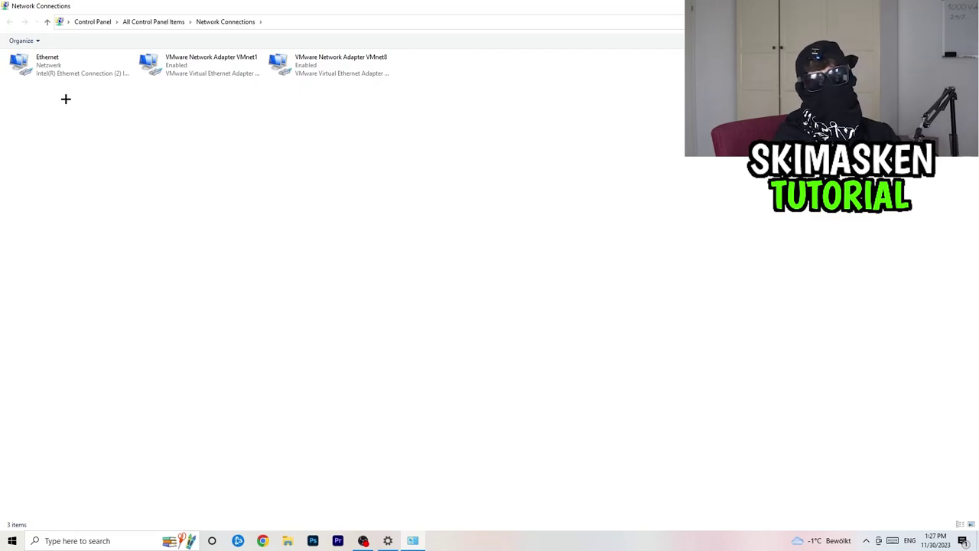
right_click(79, 68)
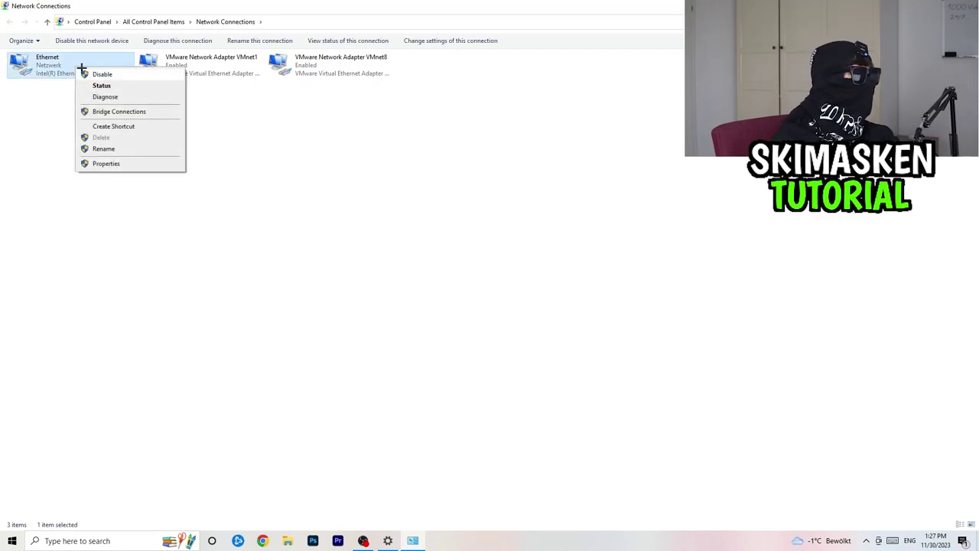
click(102, 74)
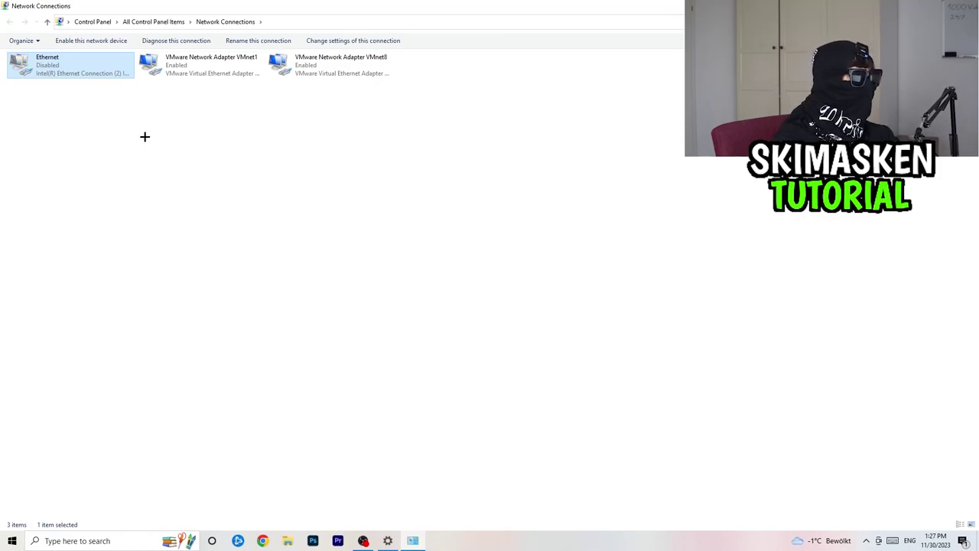
right_click(78, 64)
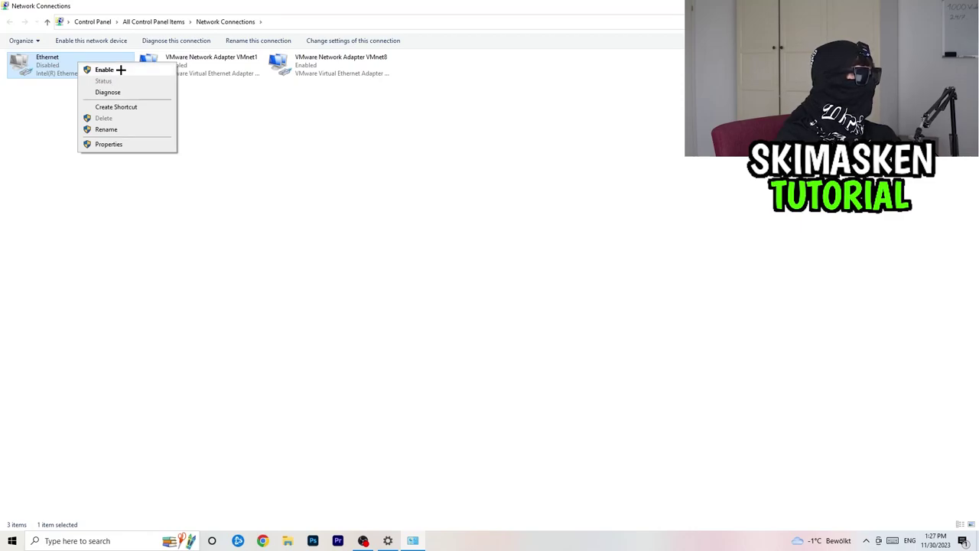
click(121, 69)
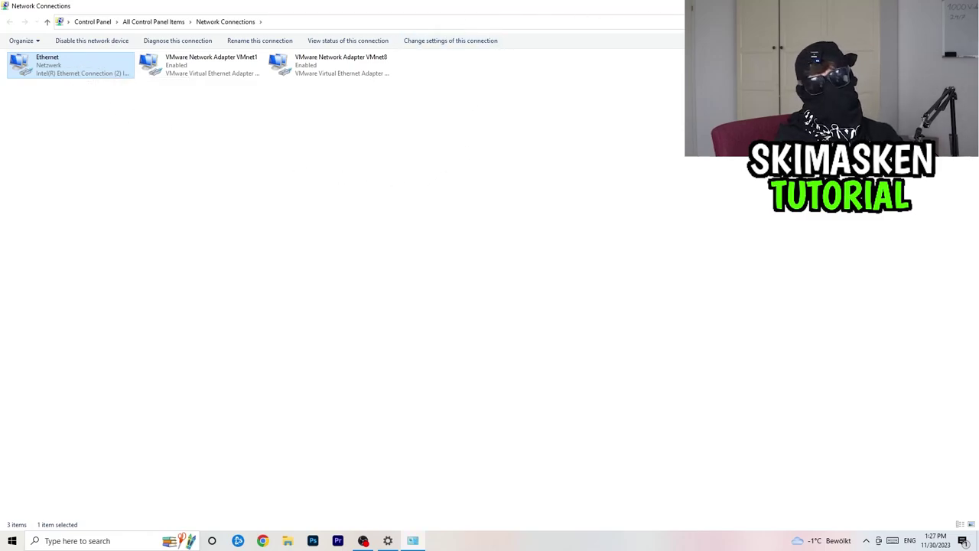
key(alt+F4)
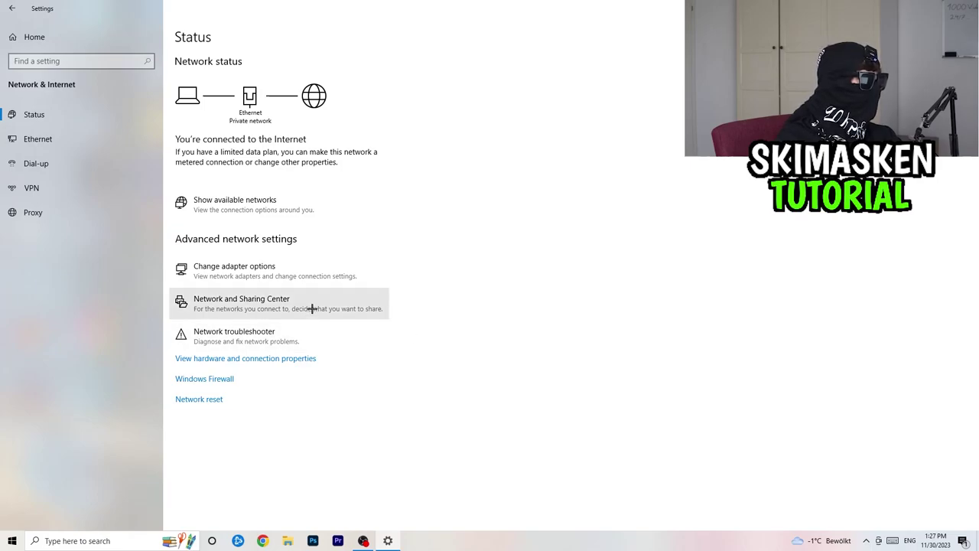
View the Troubleshoot page reached from Network and Sharing Center and return to the network status page
click(289, 314)
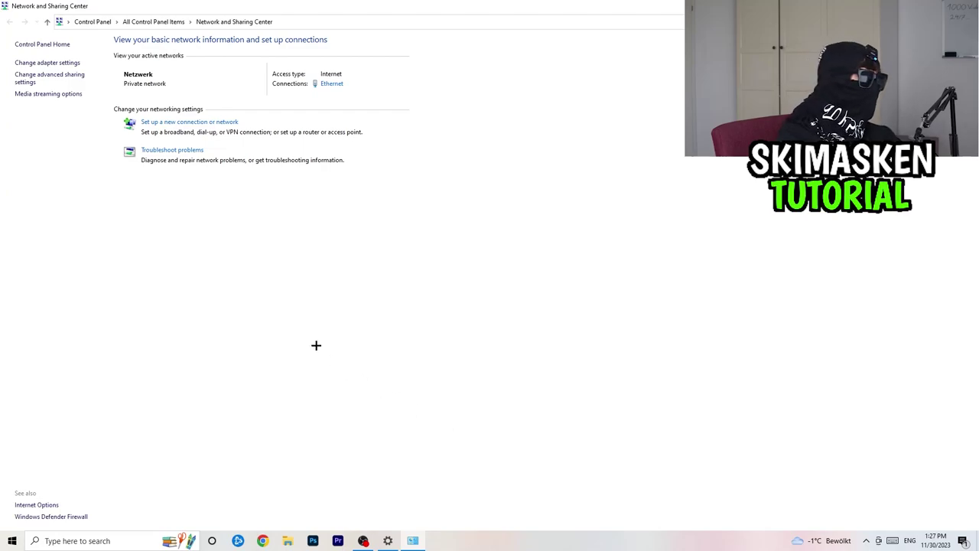
click(184, 152)
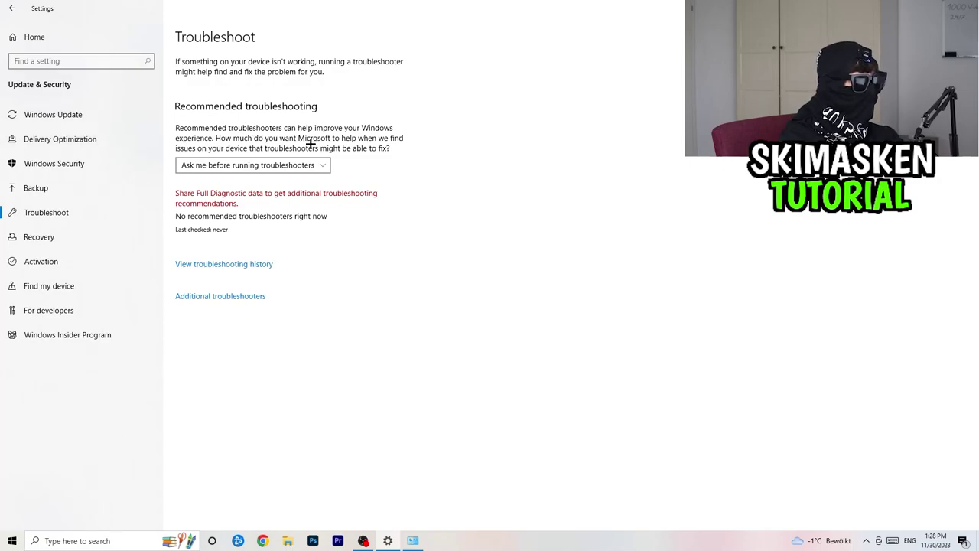
click(23, 4)
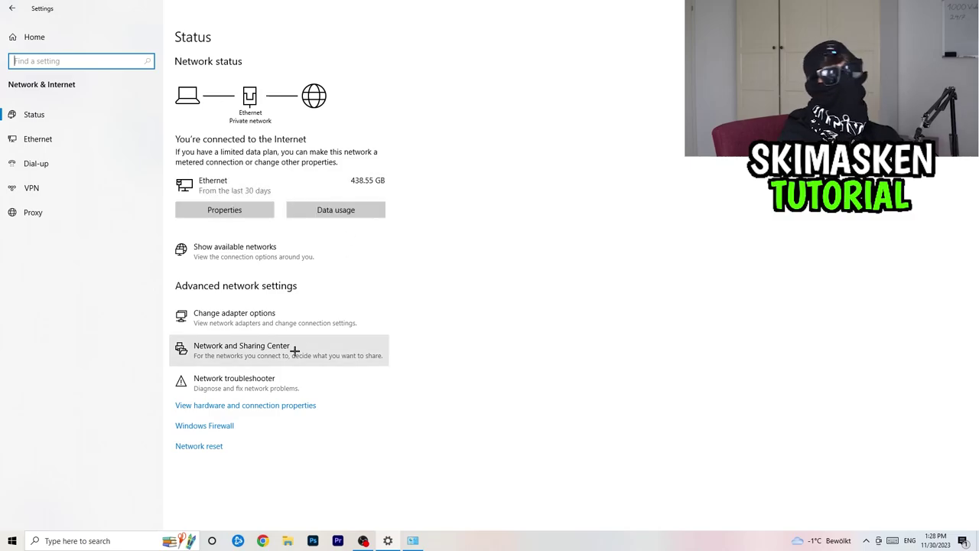
Open the Ethernet connection's properties from a maximized Network and Sharing Center, placing the dialog beside the Ethernet Status window
click(357, 343)
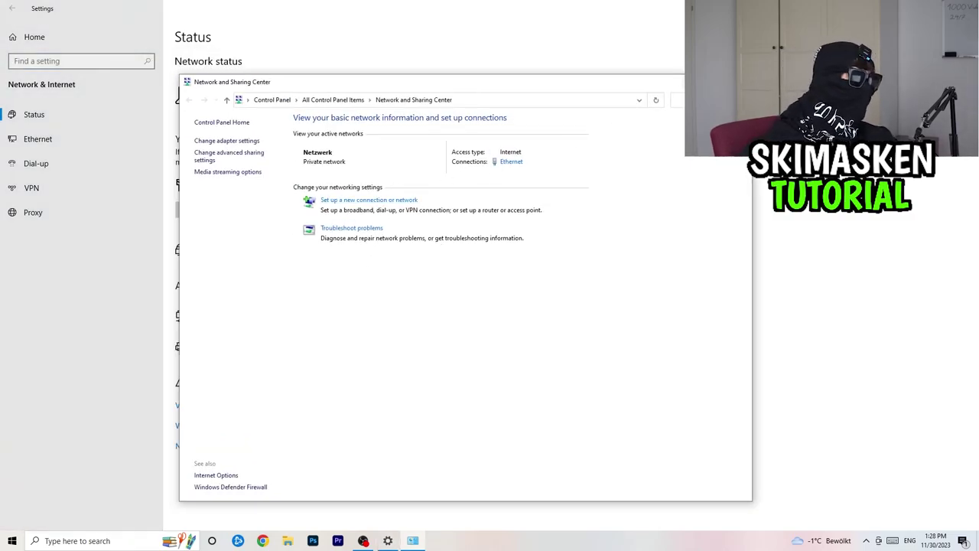
click(700, 81)
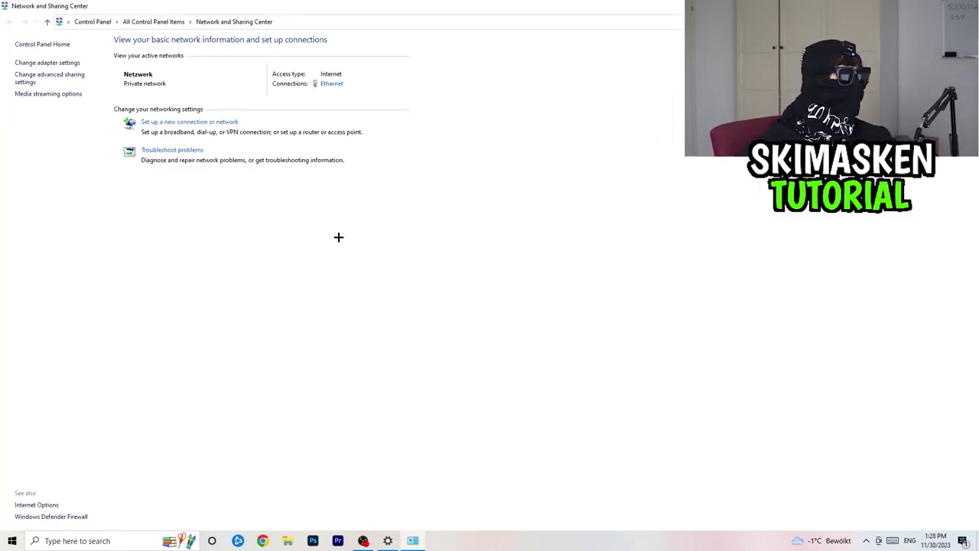
click(335, 89)
drag(475, 169, 262, 77)
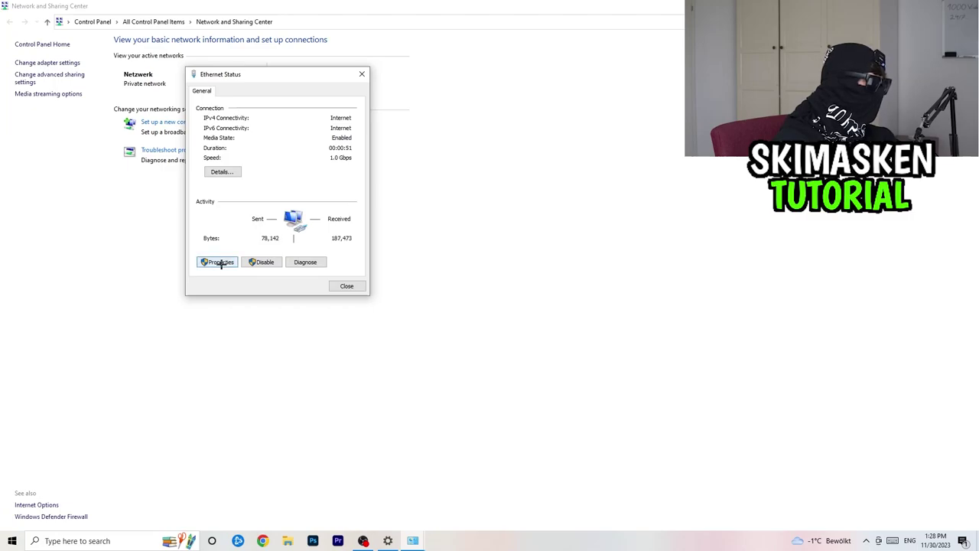
click(221, 263)
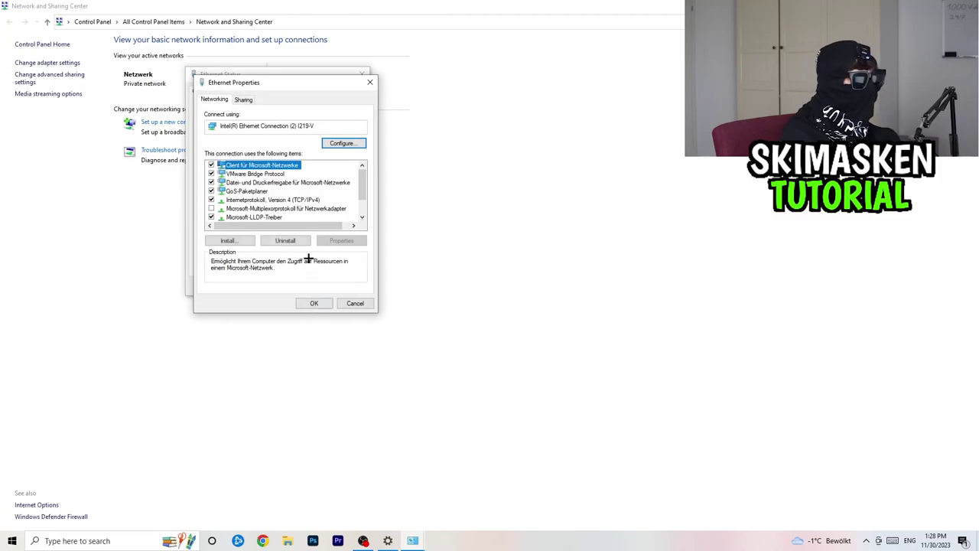
drag(292, 82, 492, 100)
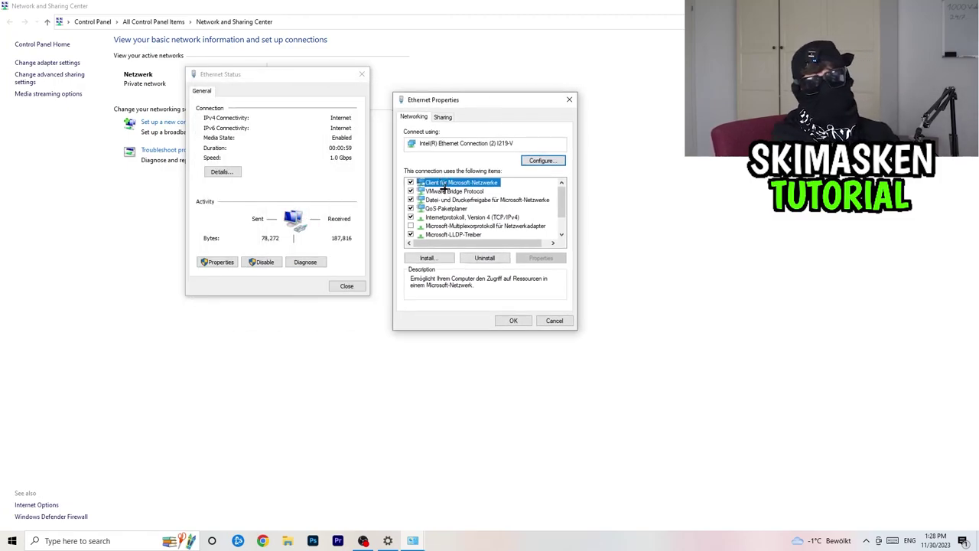
Try manual IP addressing in the Ethernet adapter's TCP/IPv4 properties, discard it, and close the connection dialogs and Network and Sharing Center
double_click(448, 217)
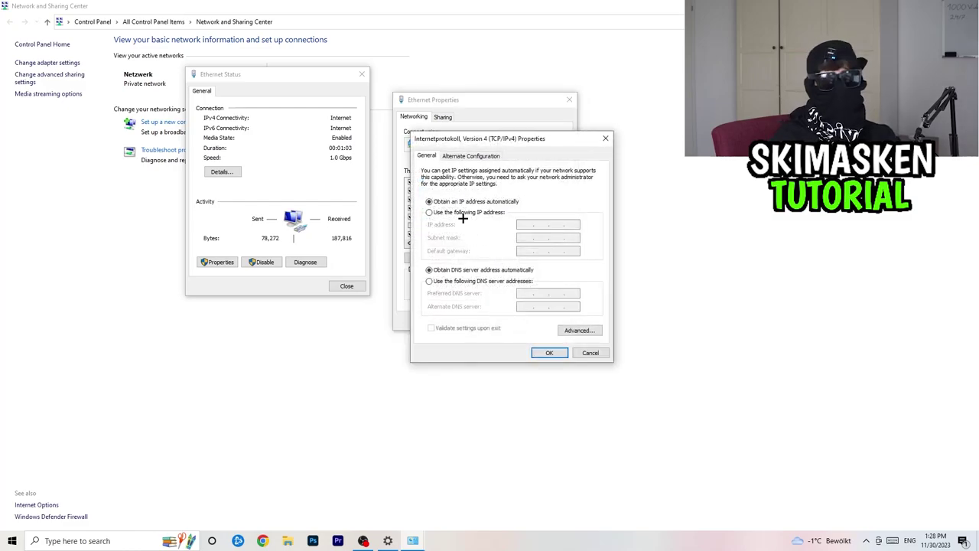
click(462, 213)
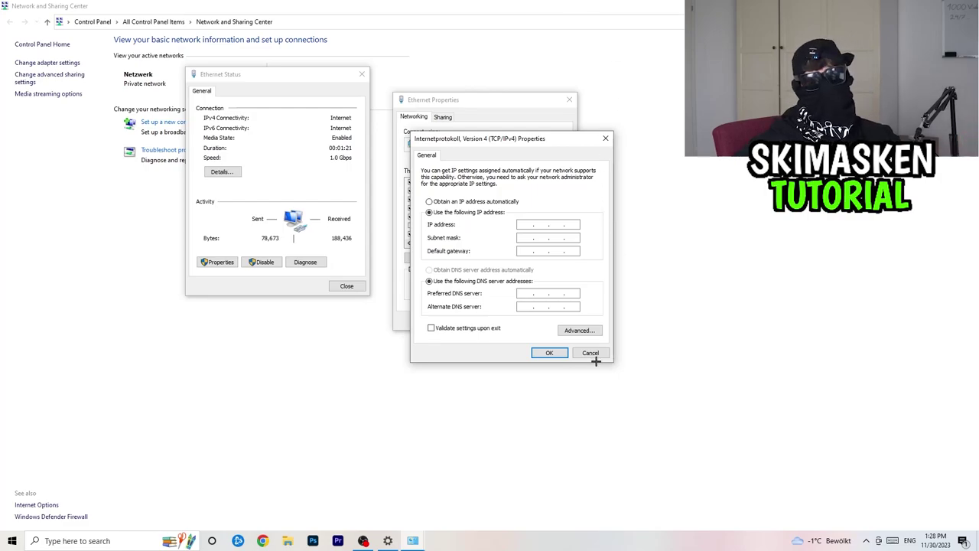
click(605, 138)
click(570, 100)
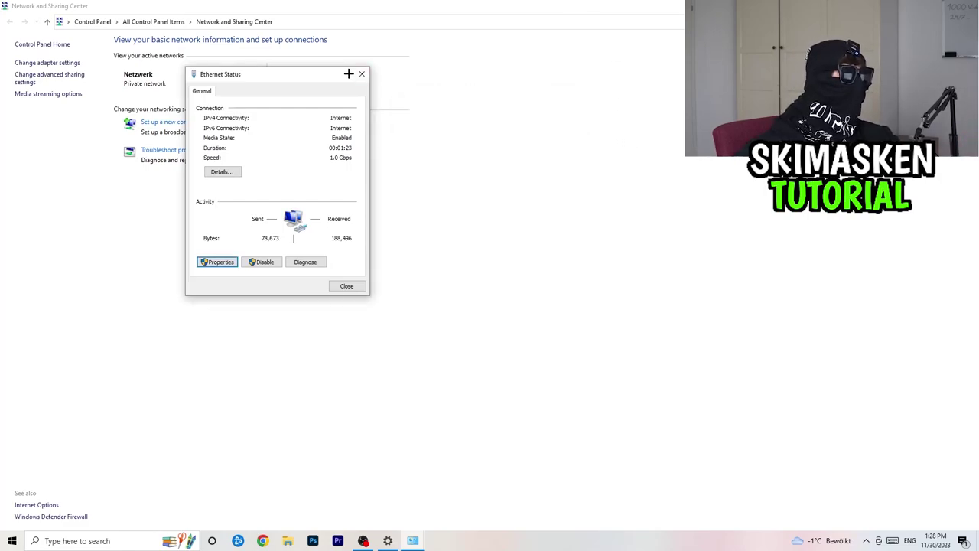
click(361, 74)
click(966, 7)
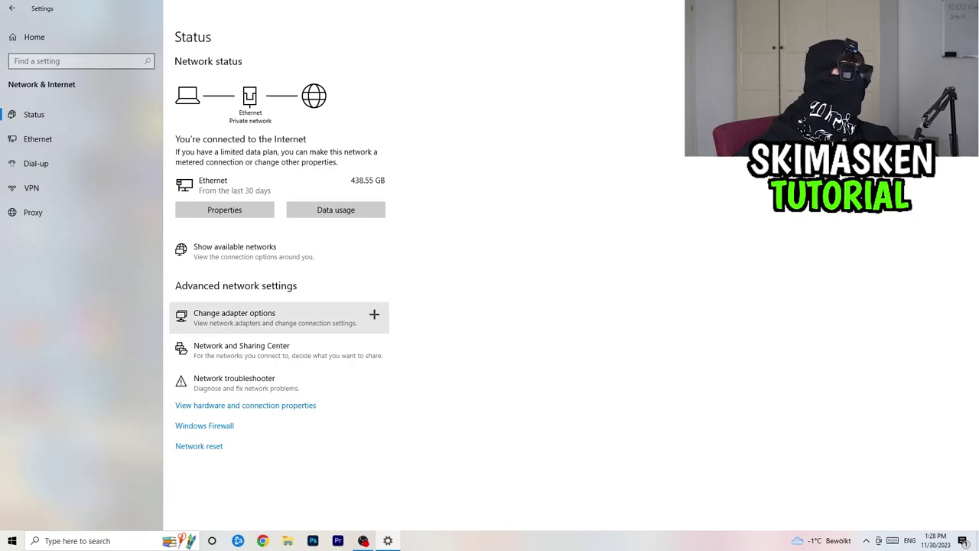
Start the Network troubleshooter for all network adapters, cancel it during problem detection, and close Settings
click(353, 377)
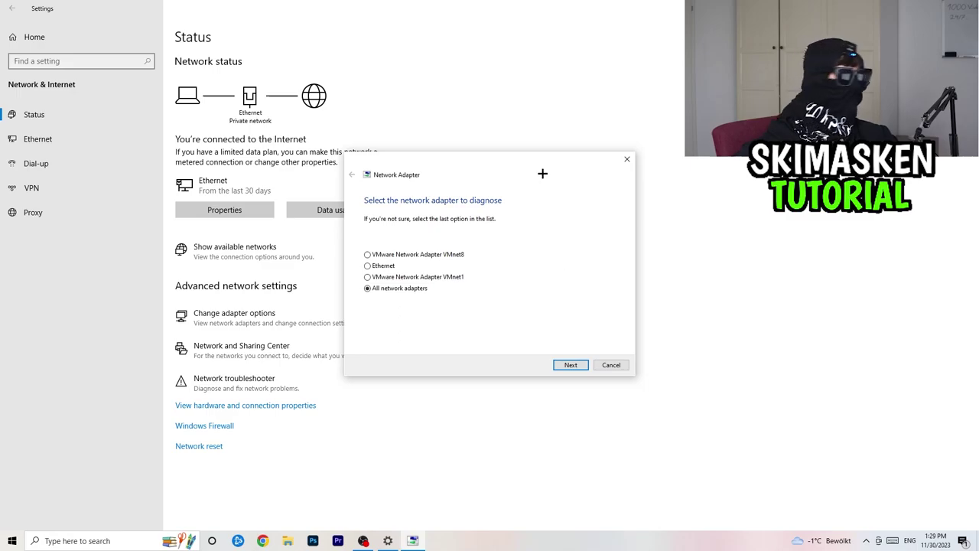
click(569, 365)
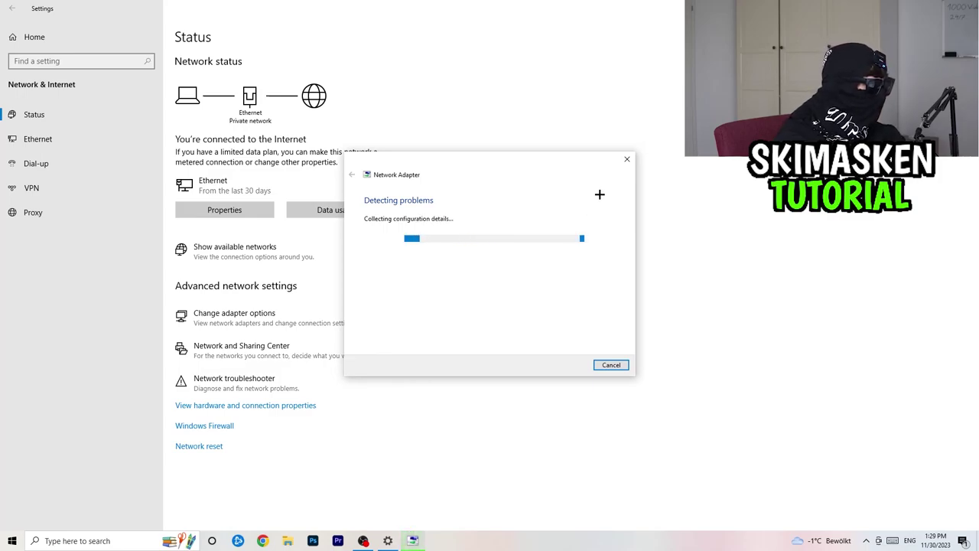
click(627, 159)
key(alt+F4)
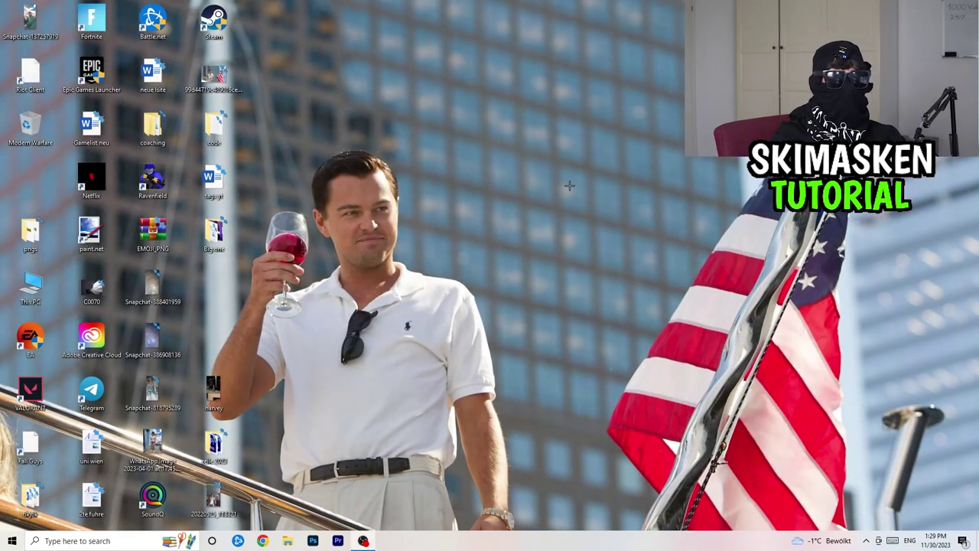
View the Windows Update page under Update & Security in Windows Settings, and close Settings
click(12, 541)
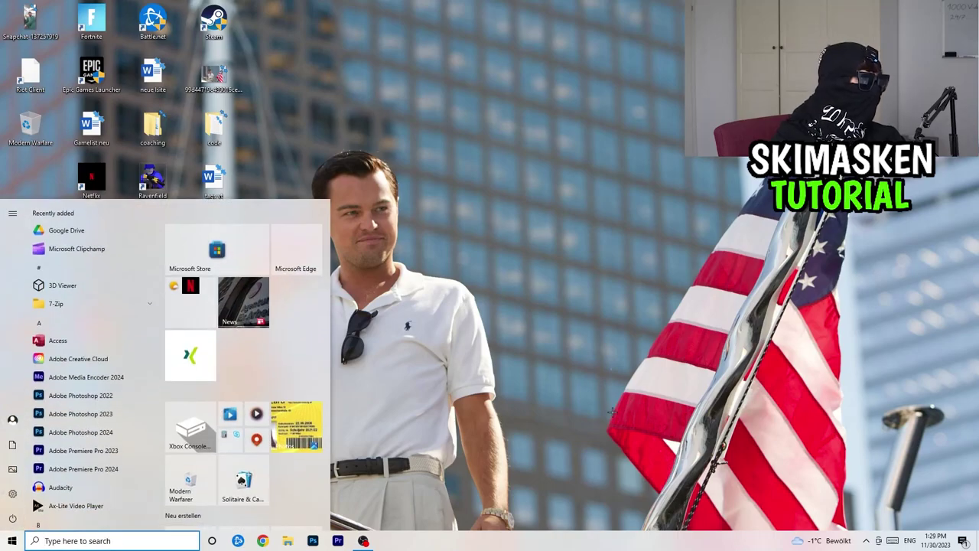
click(12, 493)
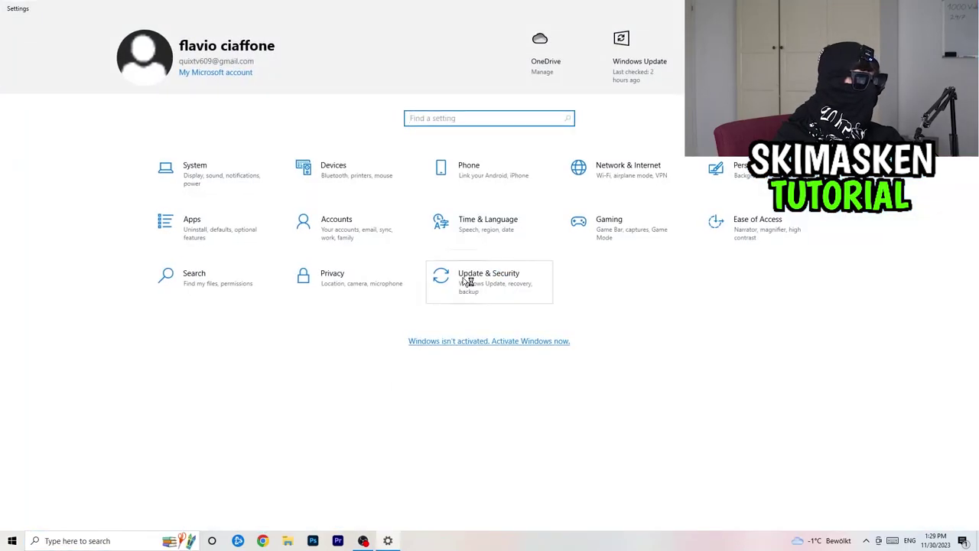
click(474, 280)
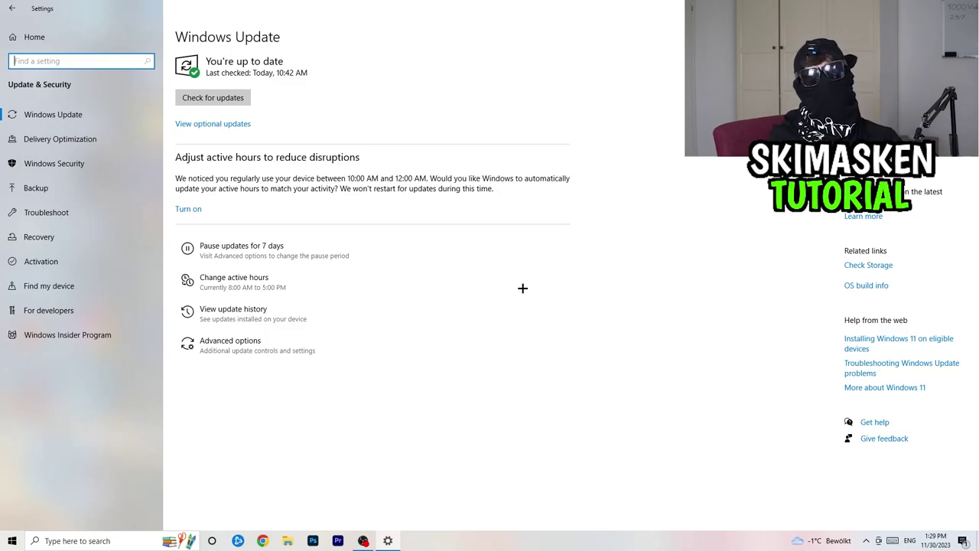
key(alt+F4)
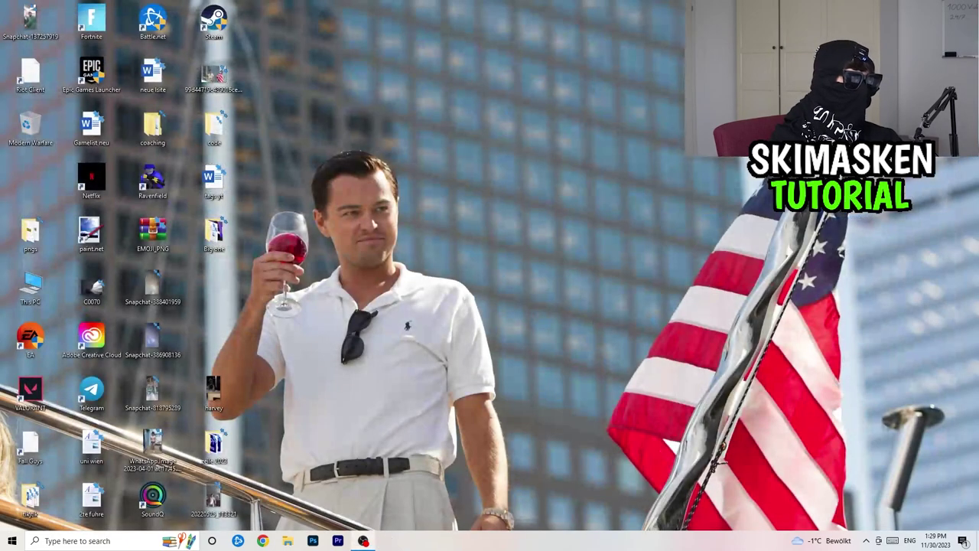